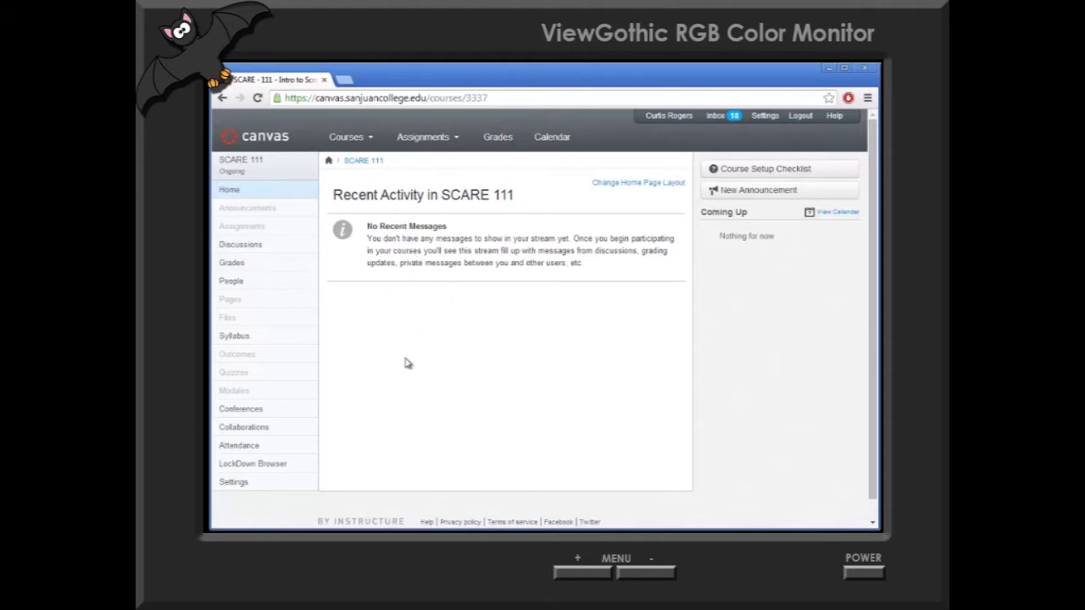
- Open the SCARE 111 course's Settings page with its Course Details
click(233, 483)
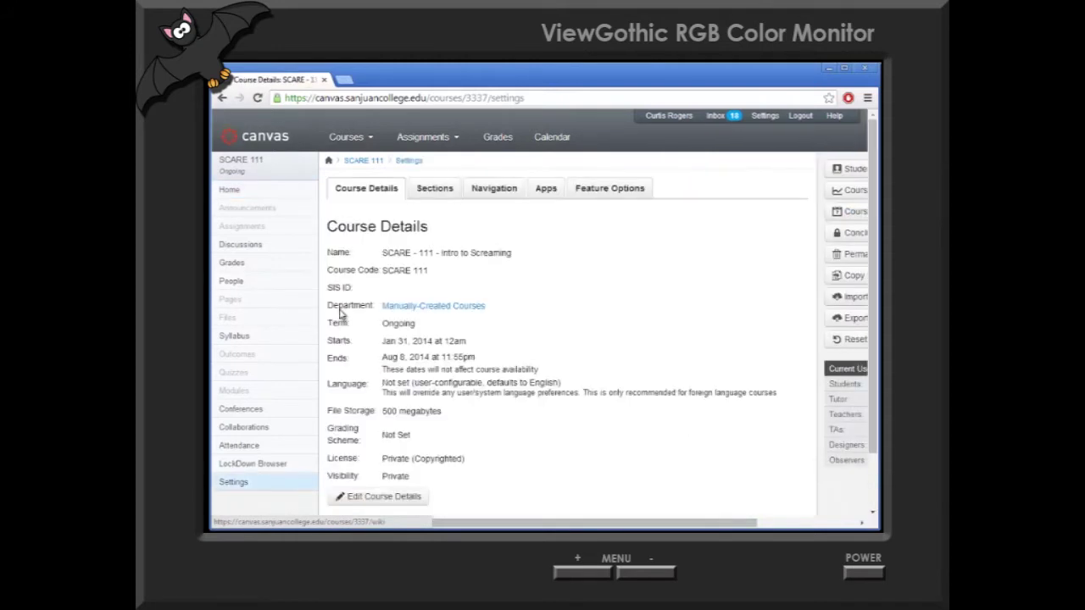
- Find the old course ID 3312 in the teacher's page-view history
click(233, 287)
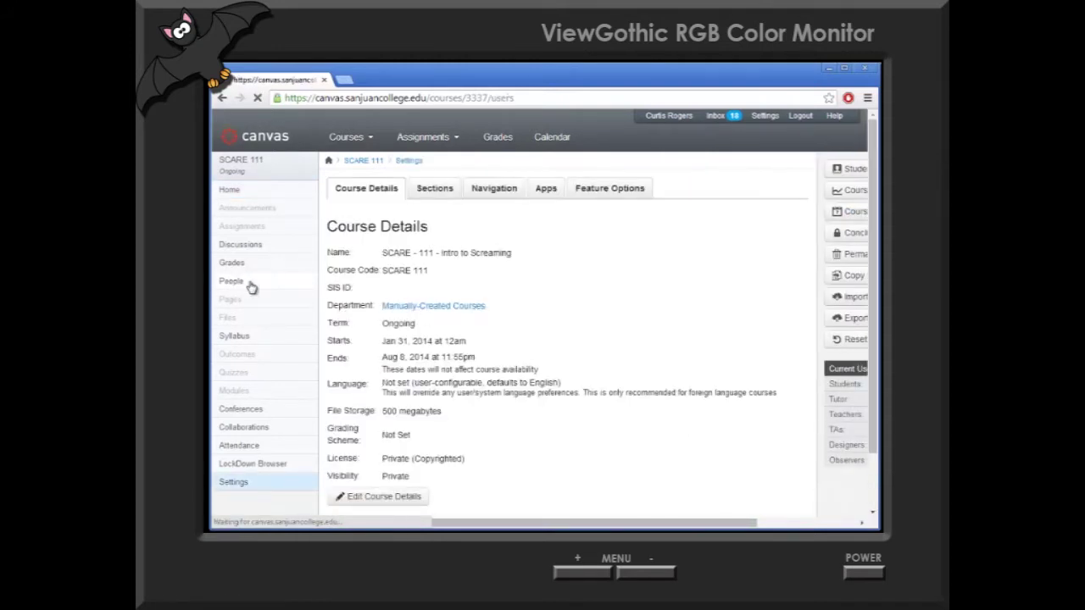
click(395, 303)
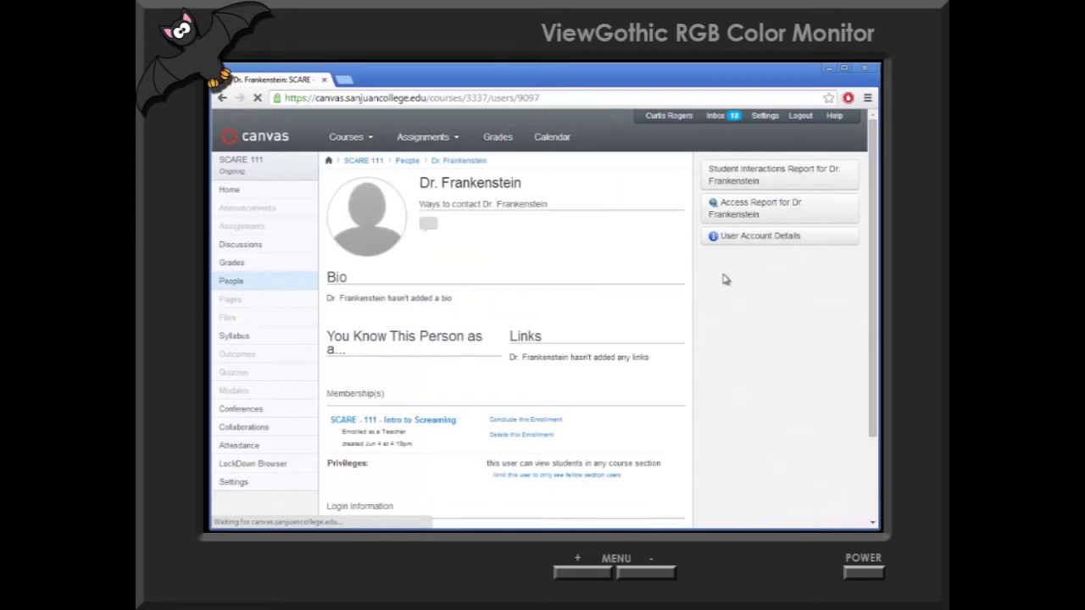
scroll(849, 349, down, 3)
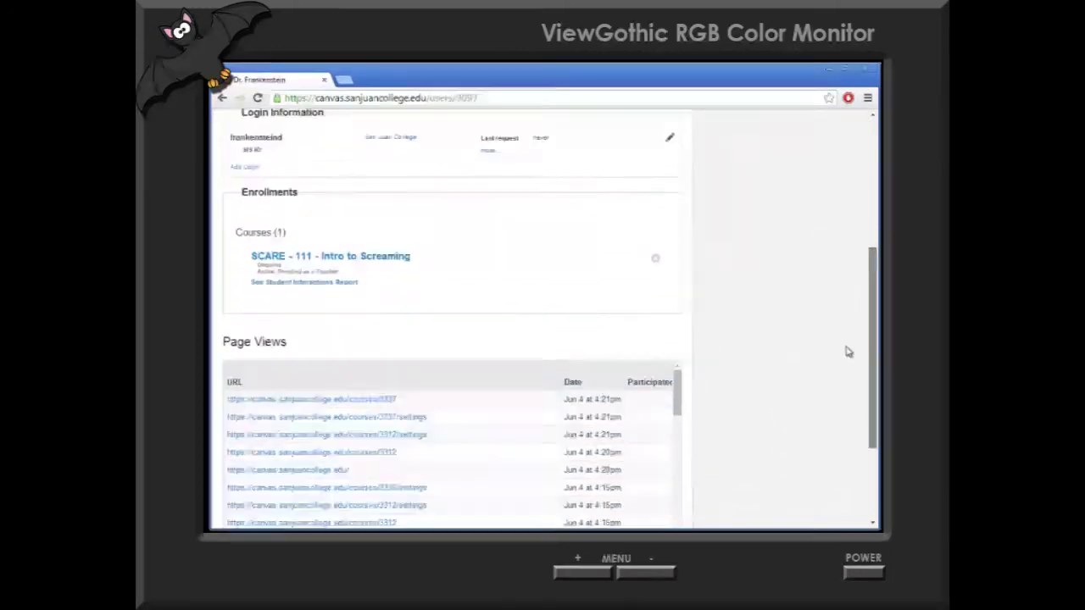
scroll(835, 372, down, 2)
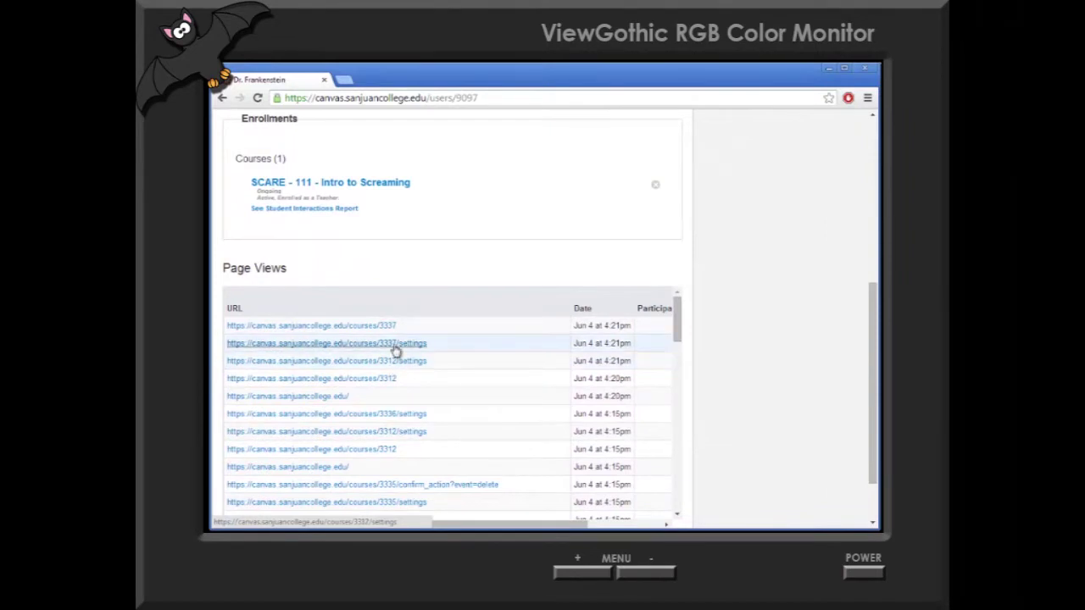
drag(636, 364, 440, 371)
click(450, 362)
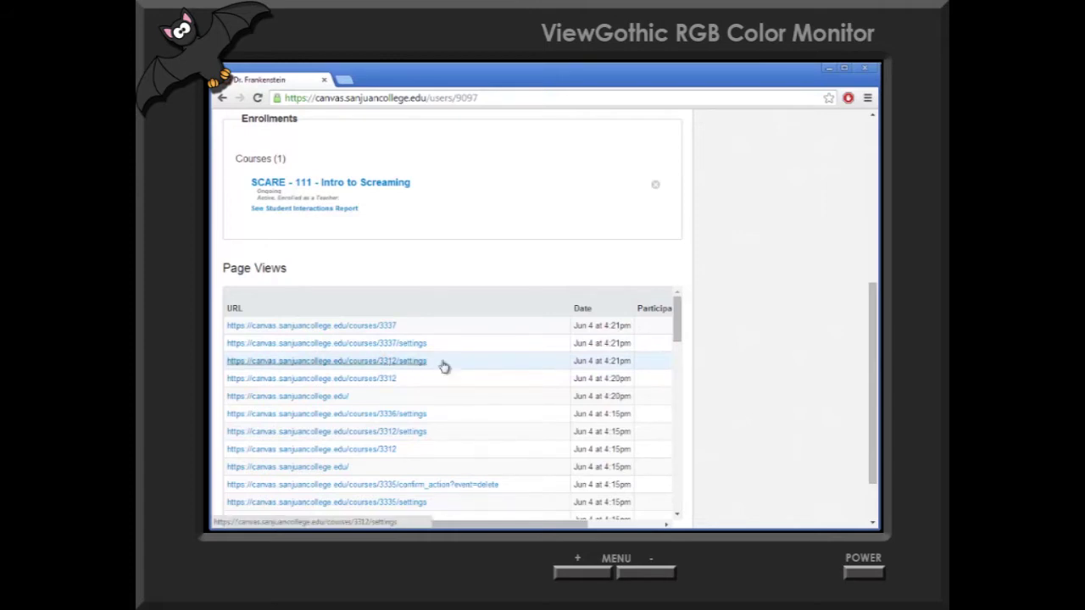
- Go to the San Juan College account's course list
drag(873, 377, 845, 265)
scroll(845, 265, up, 2)
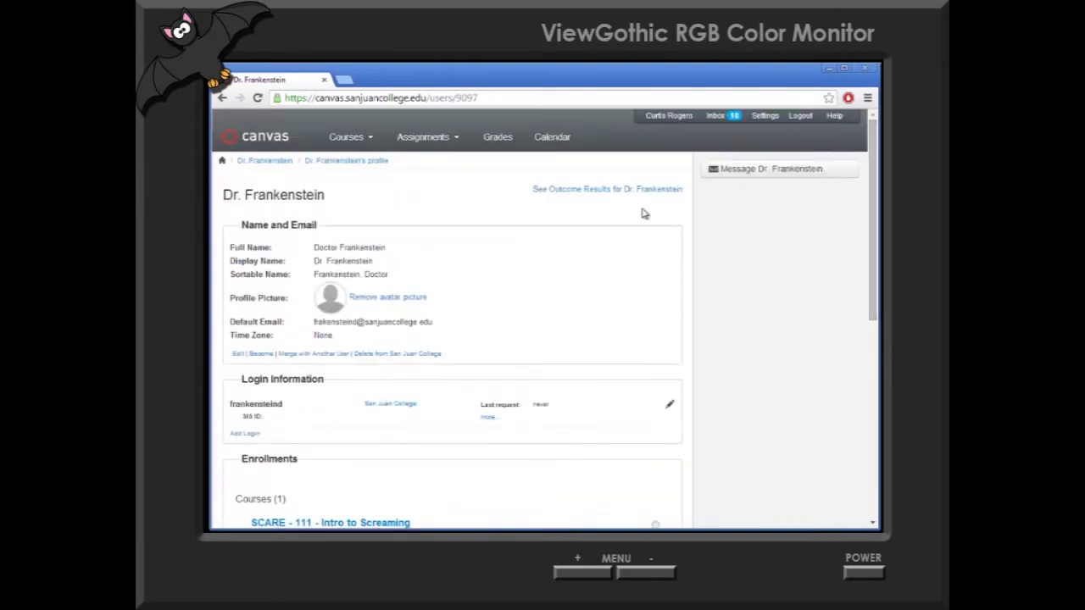
mouse_move(355, 143)
click(523, 181)
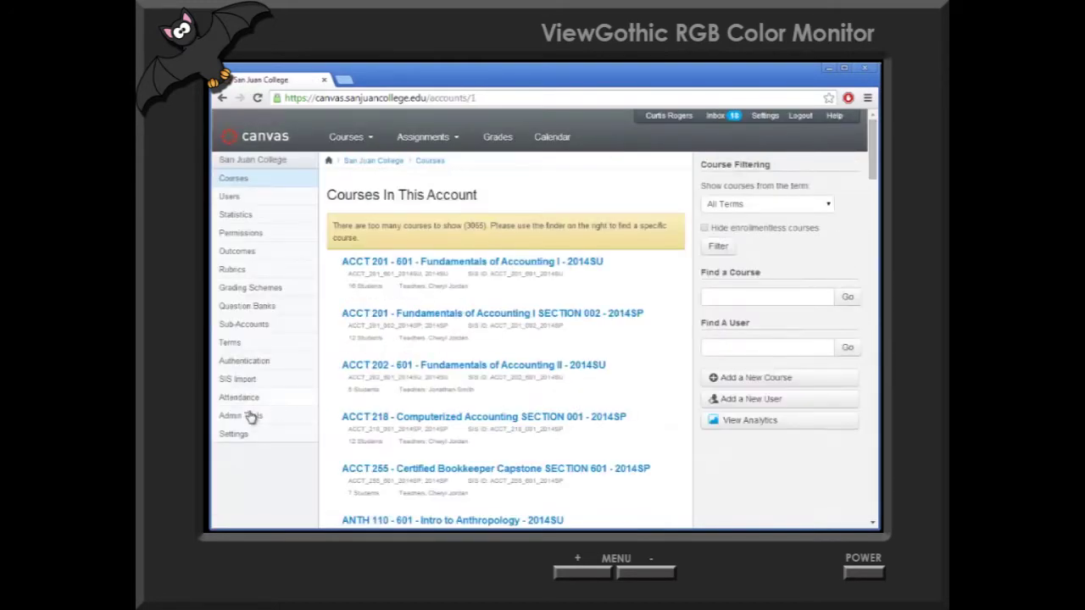
- Restore deleted course 3312, SCARE - 111 - Intro to Screaming, through Admin Tools' Restore Courses
click(240, 416)
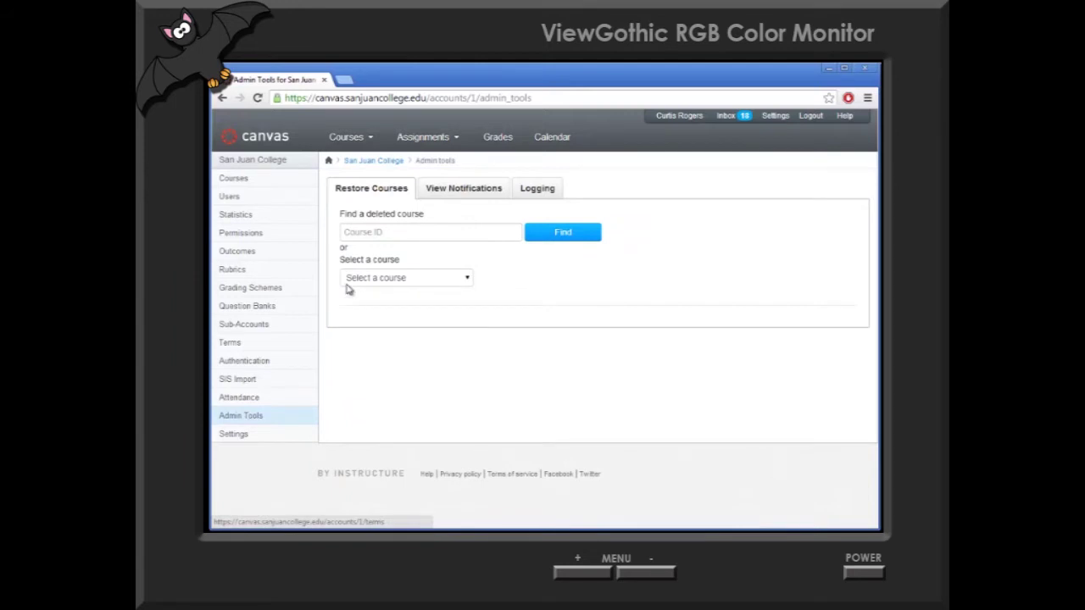
click(365, 232)
text(3312)
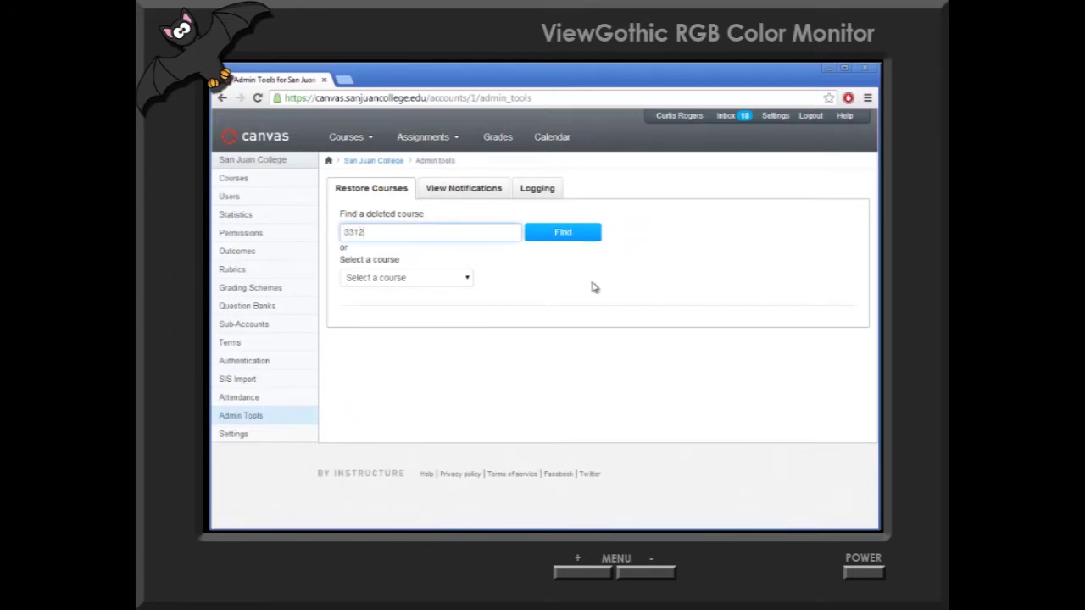
click(571, 235)
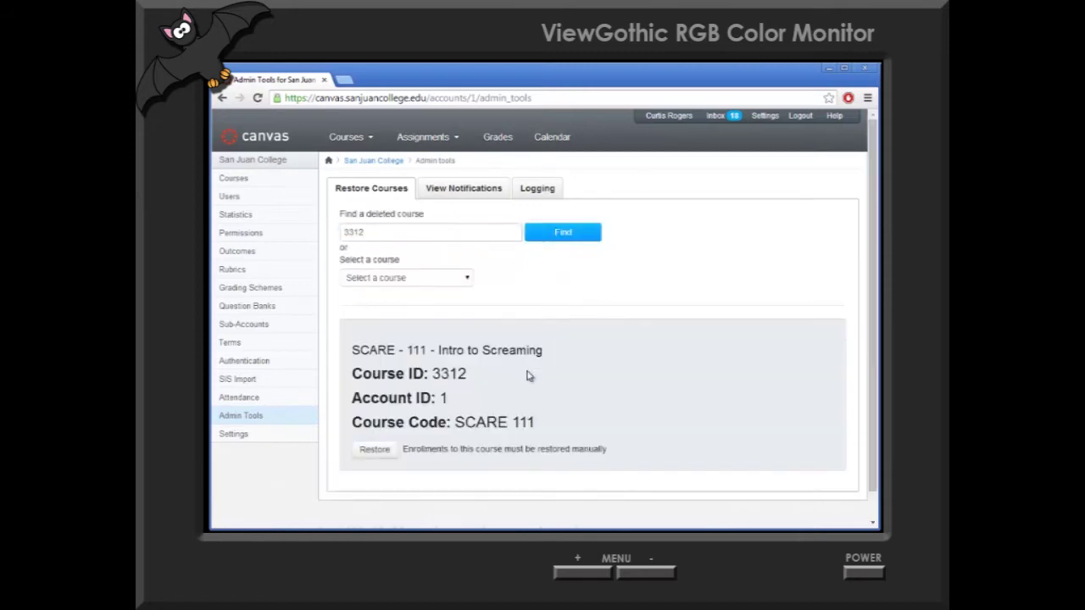
click(369, 455)
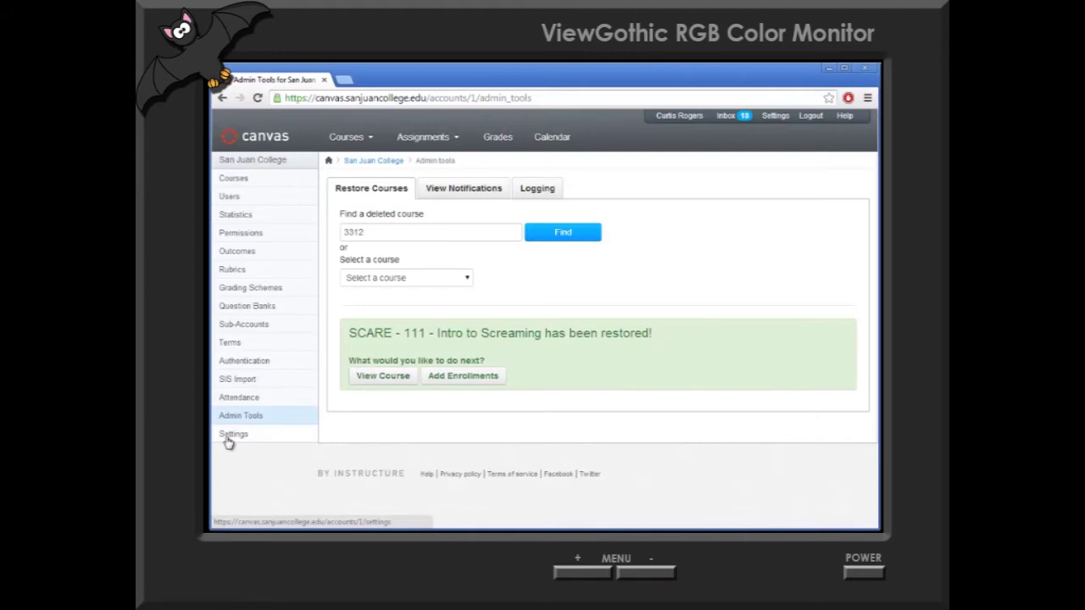
click(240, 178)
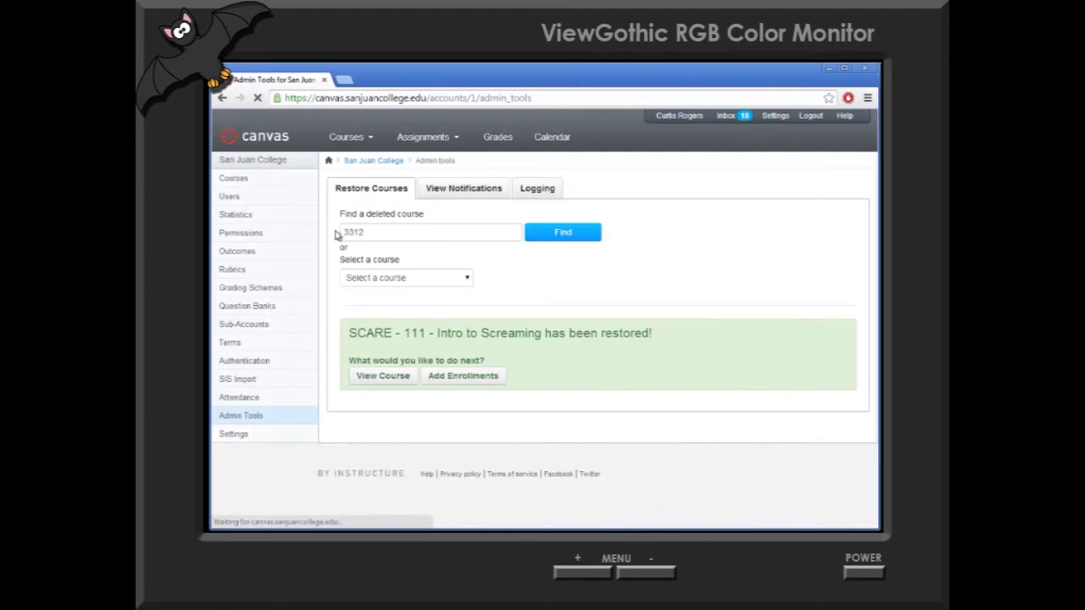
- Search the account's courses for 'scare' and open SCARE 111 course 3337, the one with a teacher
click(710, 293)
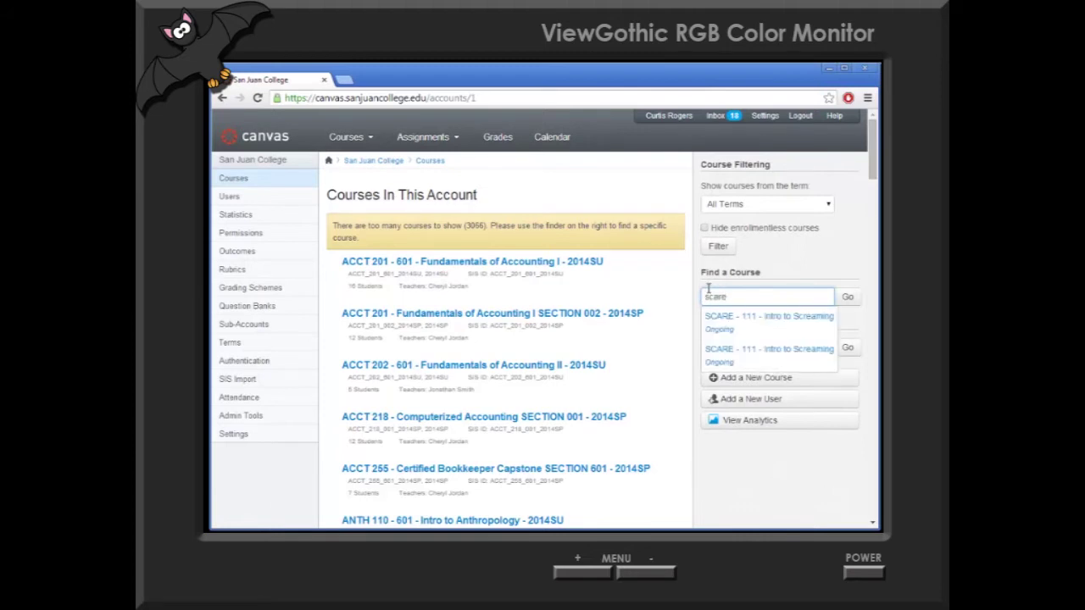
key(Return)
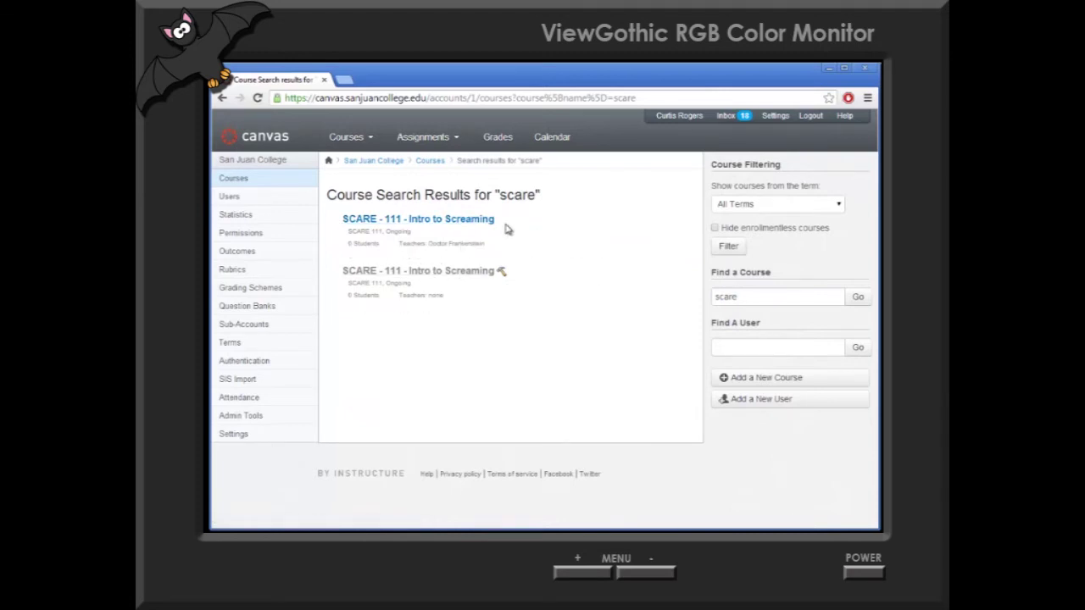
click(450, 222)
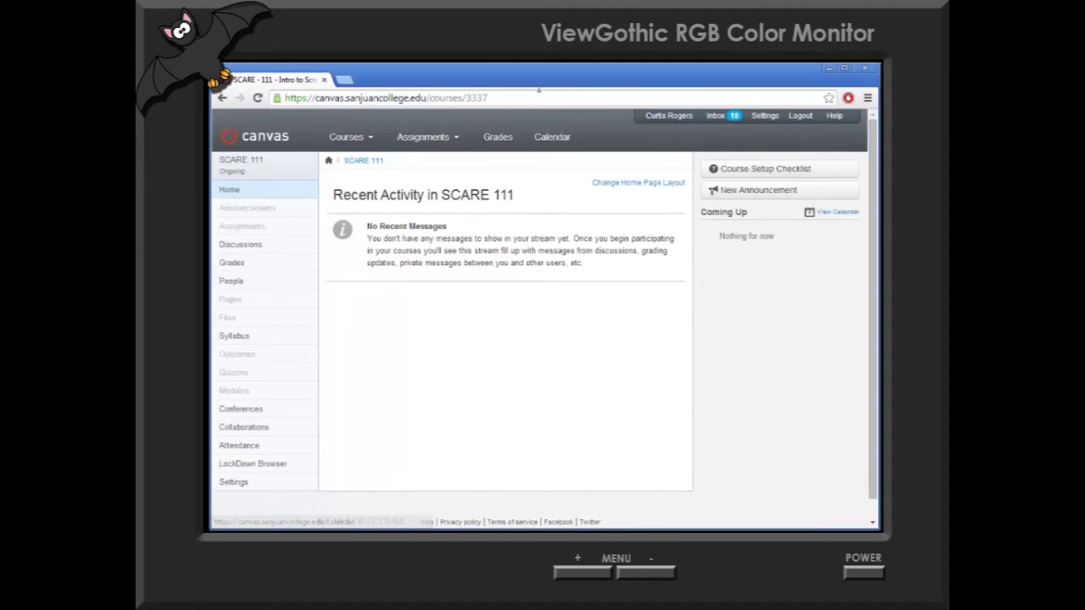
- Download the SCARE 111 gradebook scores as a CSV file
click(232, 263)
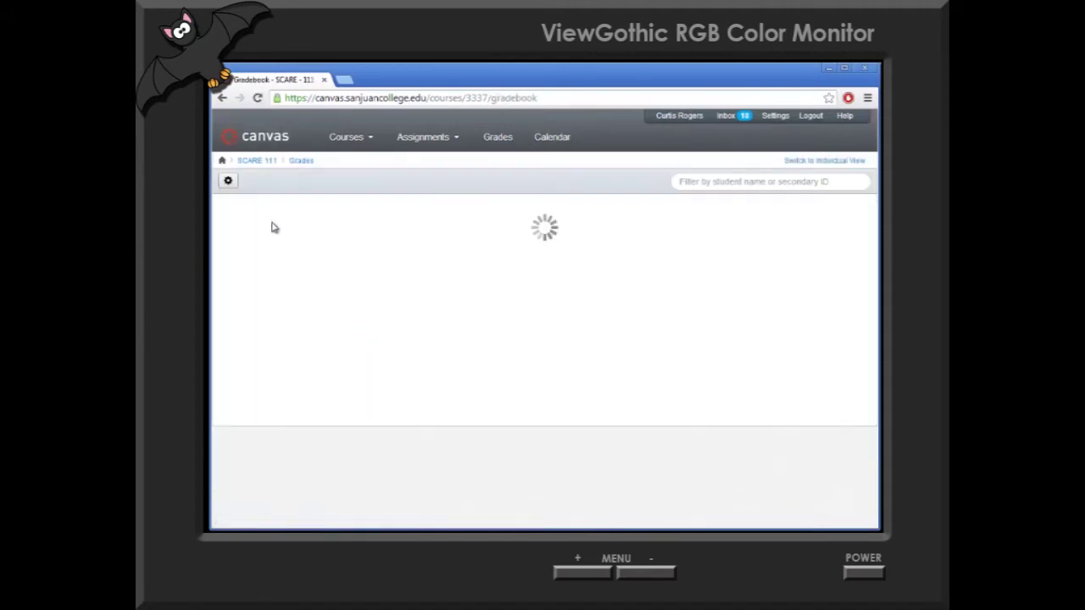
click(228, 182)
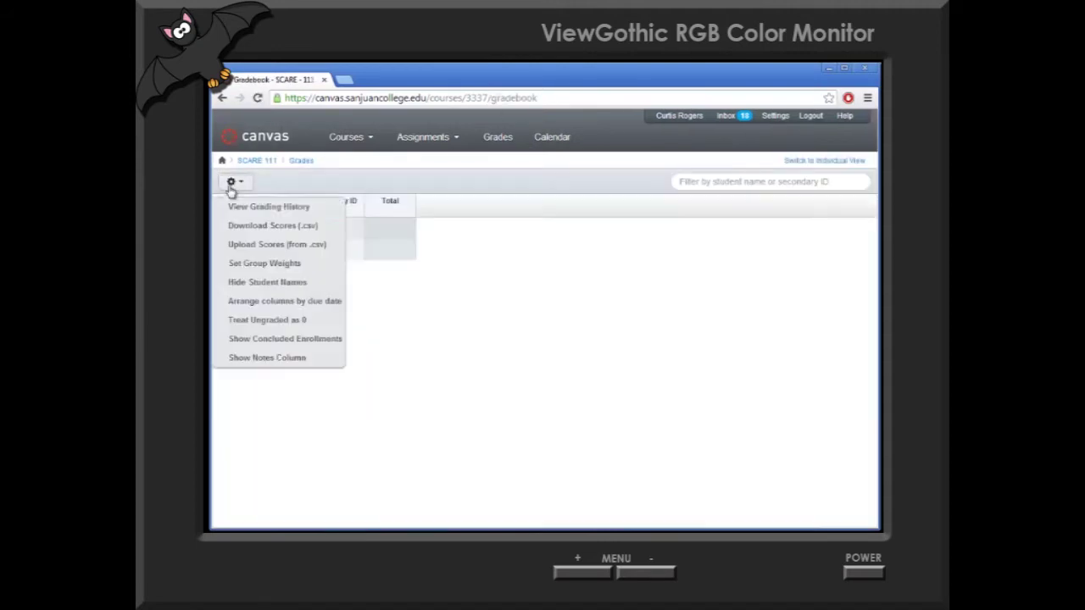
click(241, 231)
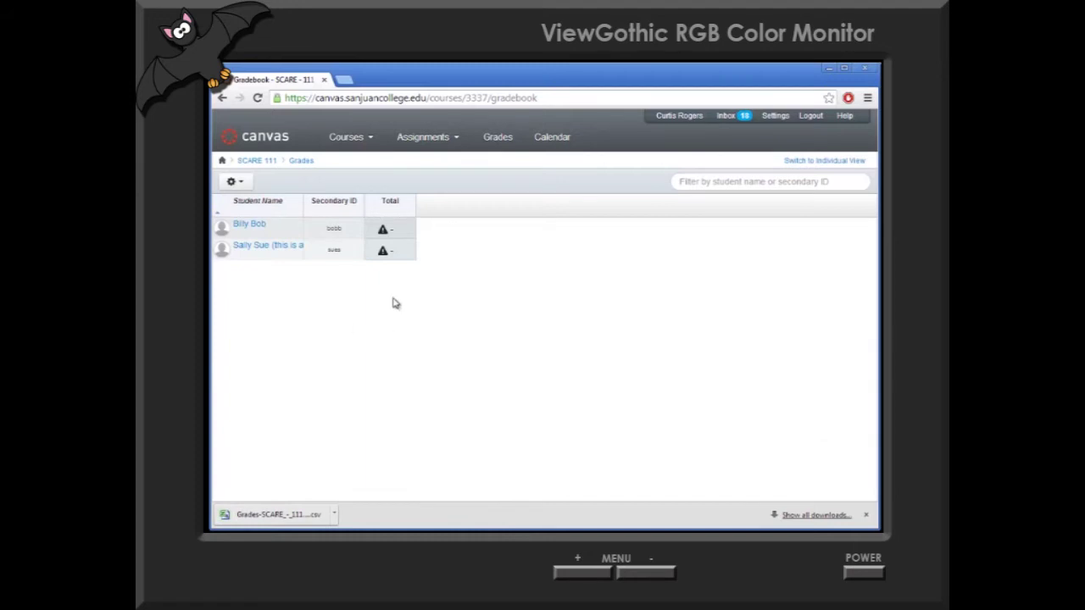
click(264, 162)
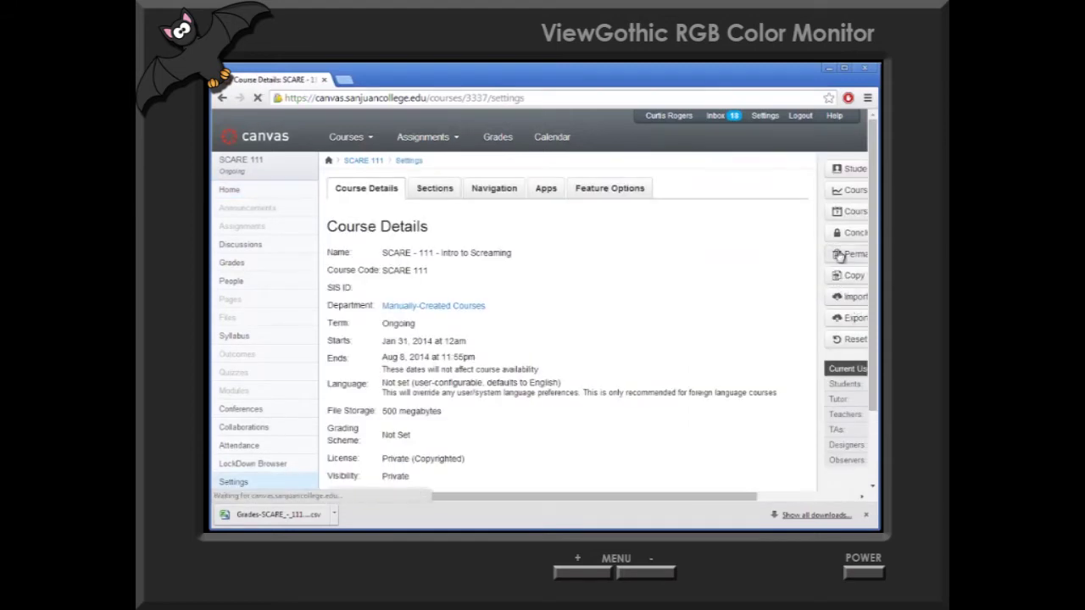
- Delete the SCARE 111 course 3337 copy
click(734, 294)
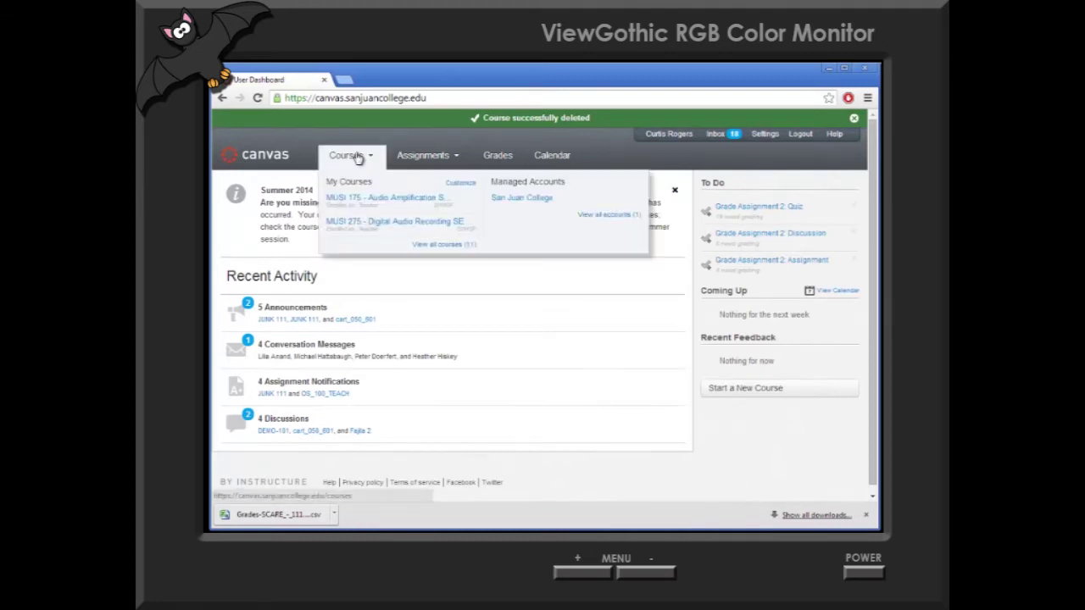
- Open the downloaded SCARE 111 grades CSV in Excel
click(302, 523)
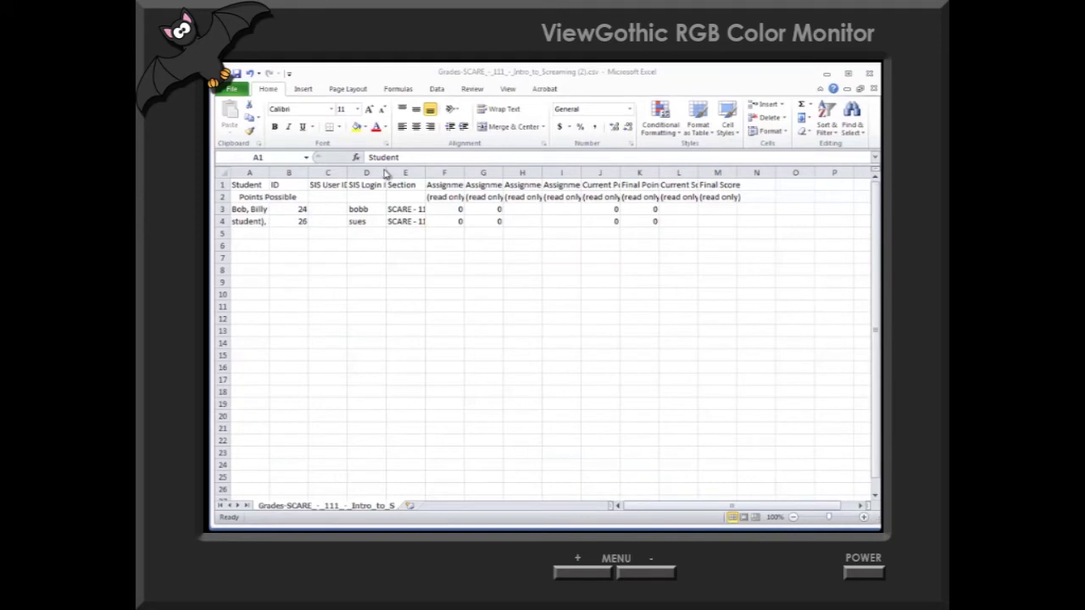
- Widen column D and copy the two students' SIS login IDs in D3:D4
drag(387, 173, 443, 176)
mouse_move(373, 209)
mouse_down()
mouse_move(375, 229)
mouse_move(361, 237)
mouse_move(359, 218)
mouse_up()
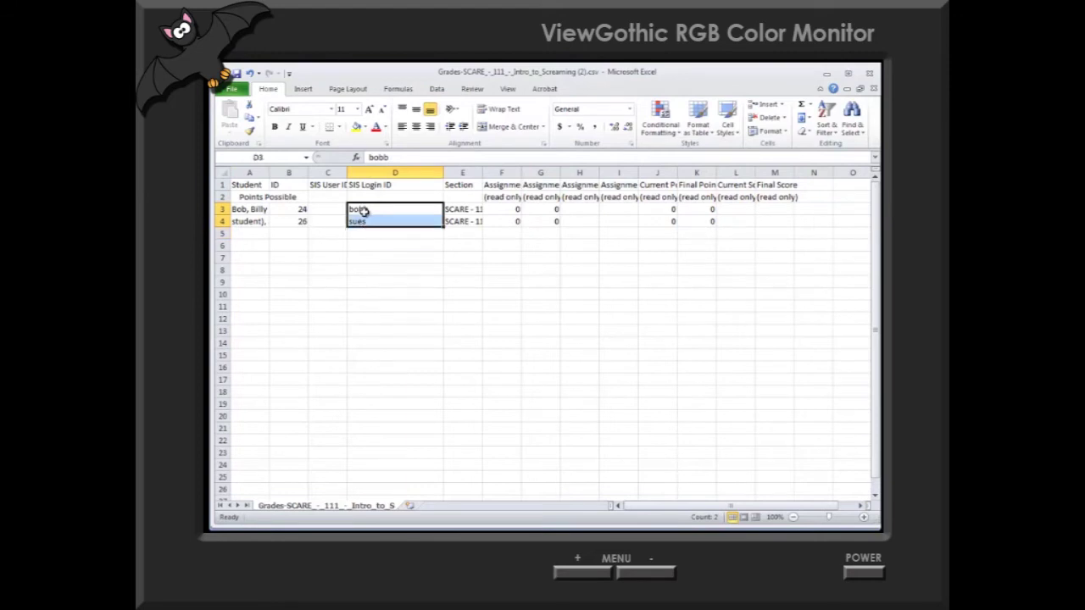
right_click(362, 210)
click(388, 234)
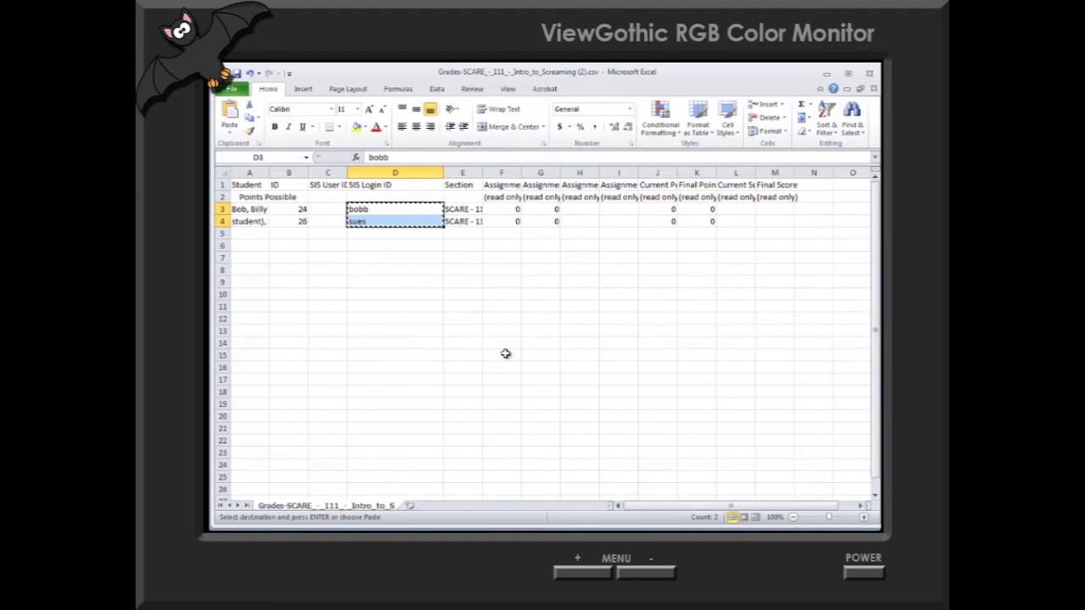
key(alt+Tab)
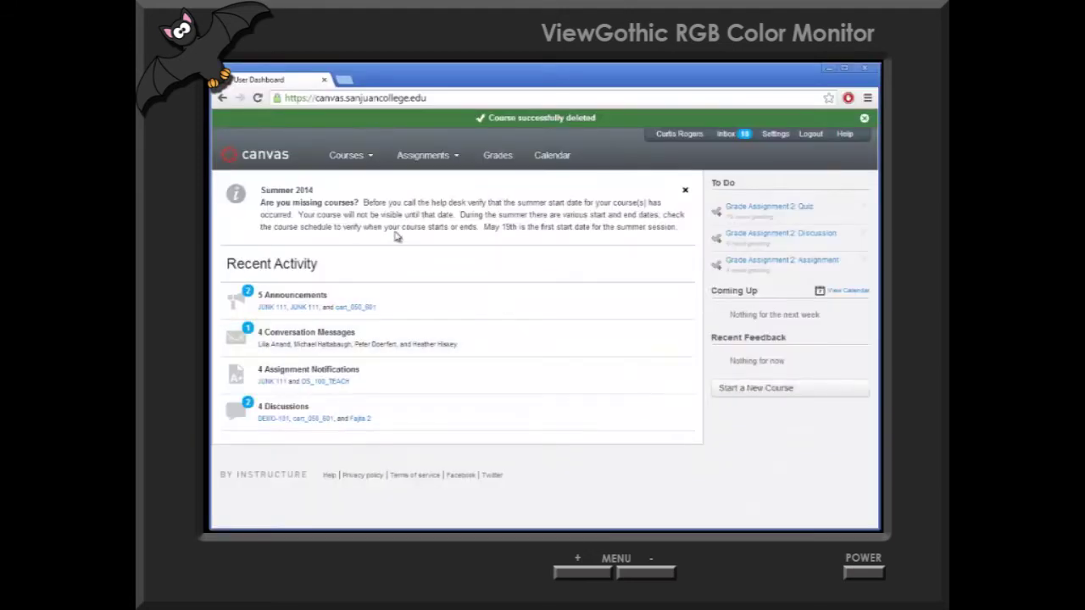
- Search San Juan College courses for 'scare' and open the restored SCARE 111 course 3312
mouse_move(364, 162)
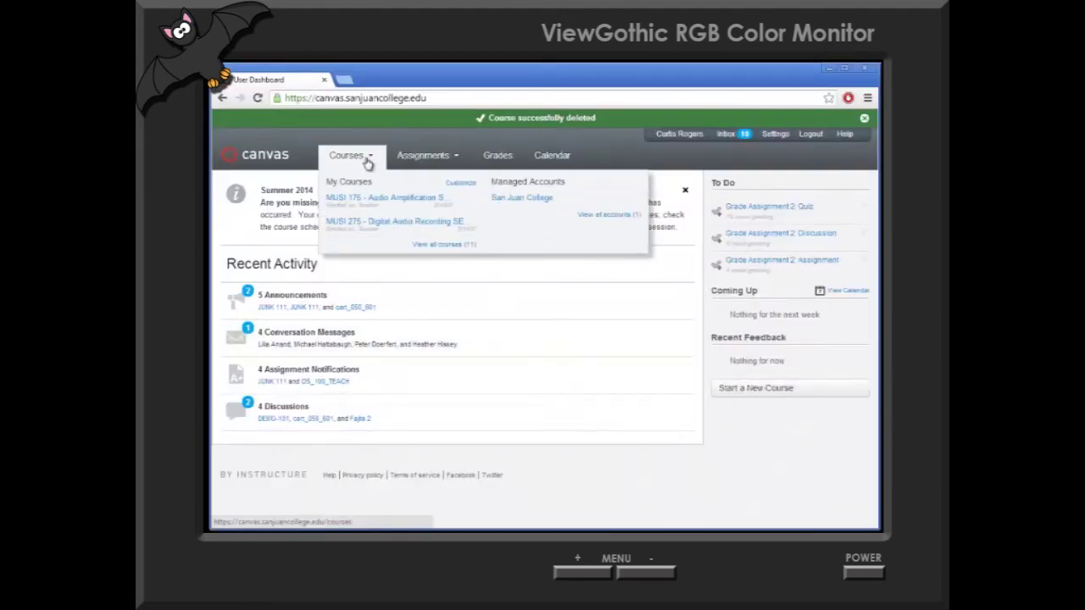
click(513, 200)
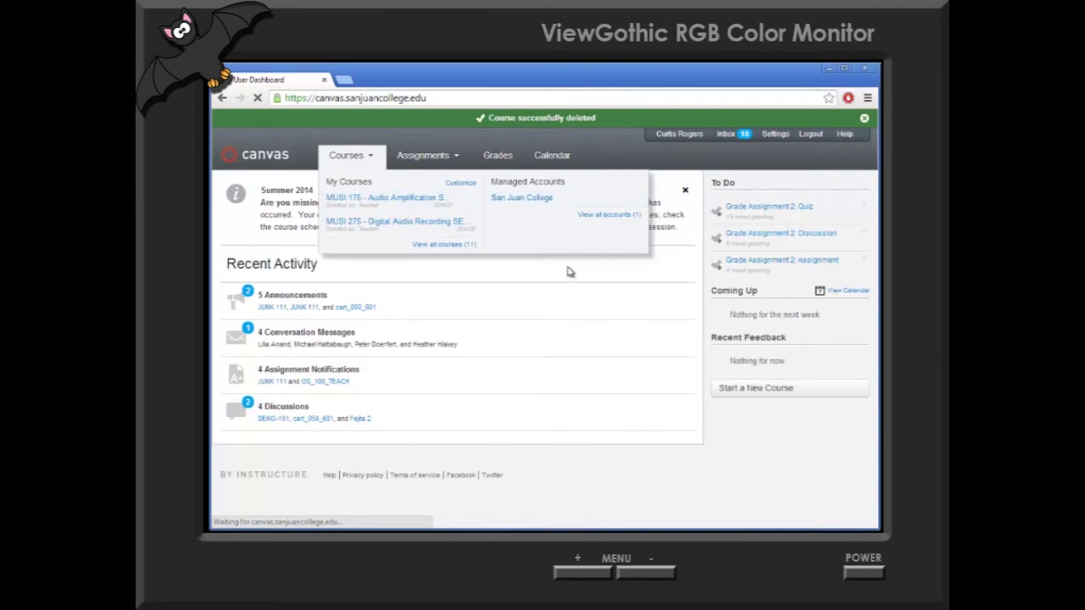
click(712, 293)
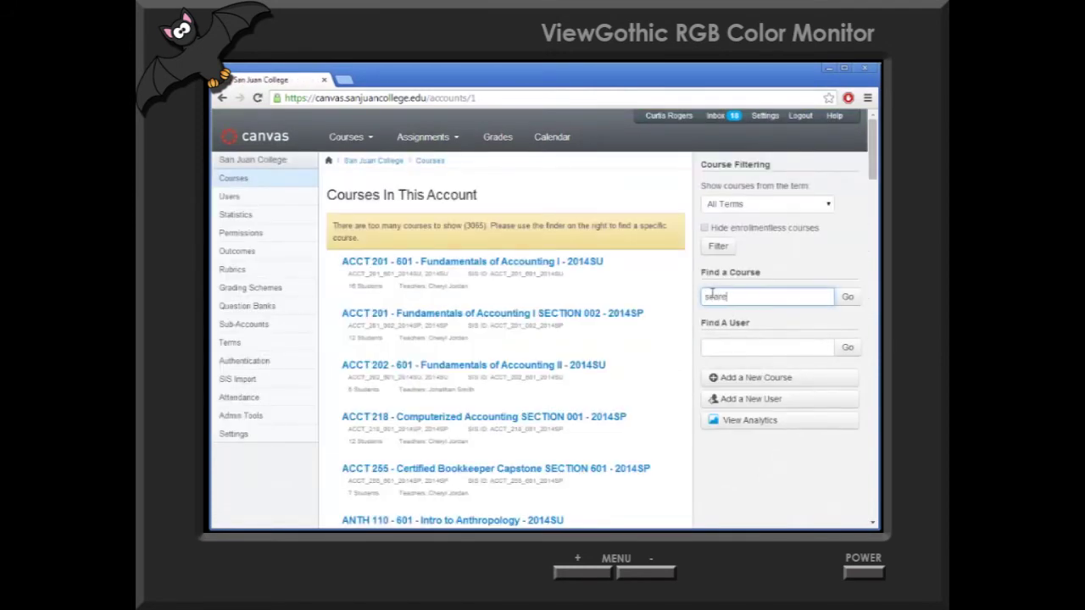
text(scare)
click(738, 352)
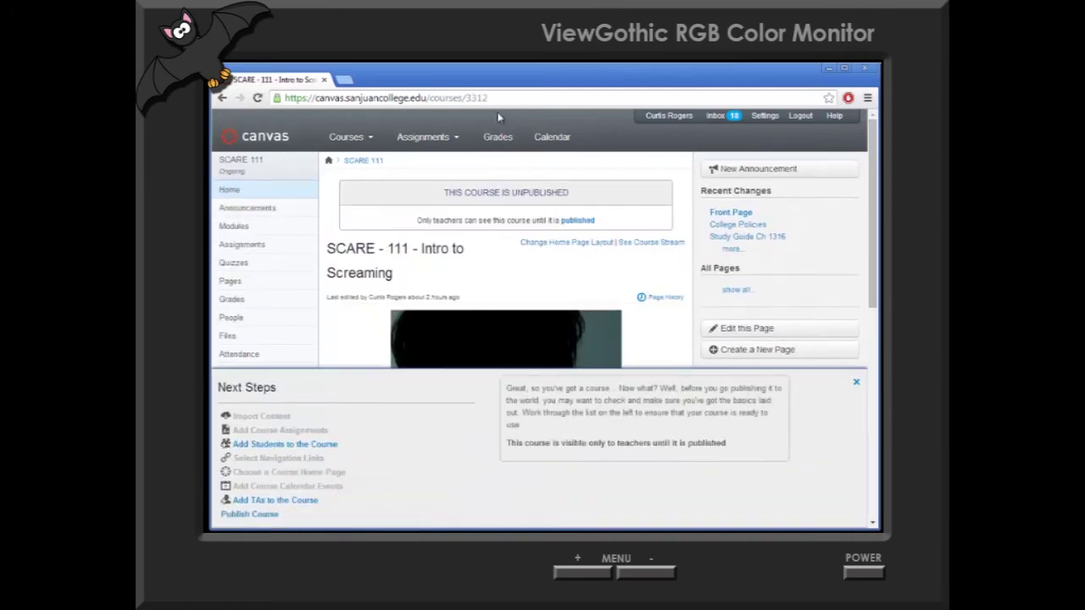
click(856, 382)
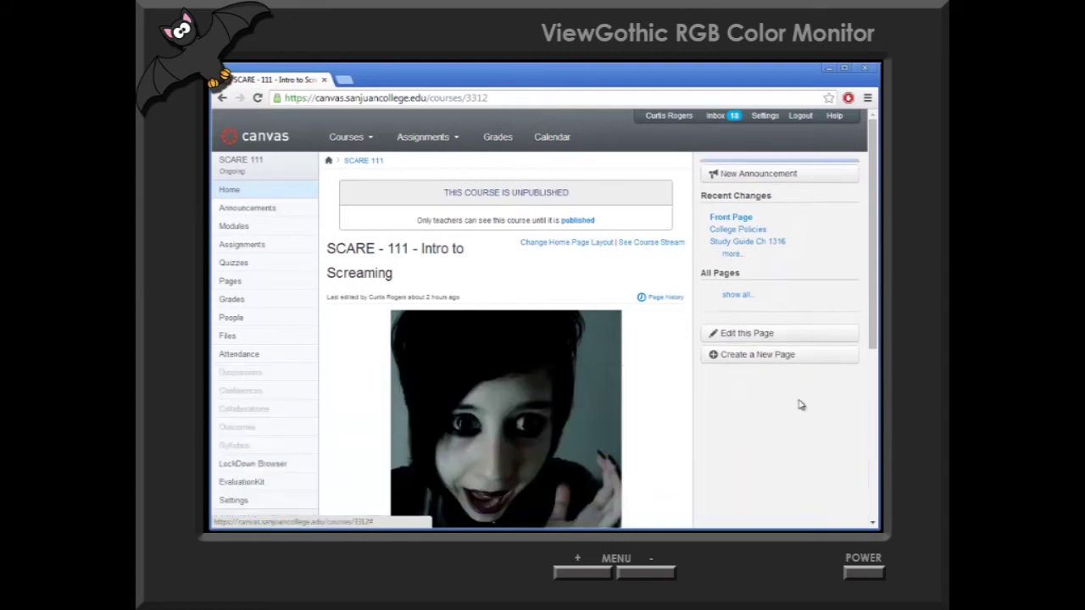
click(228, 322)
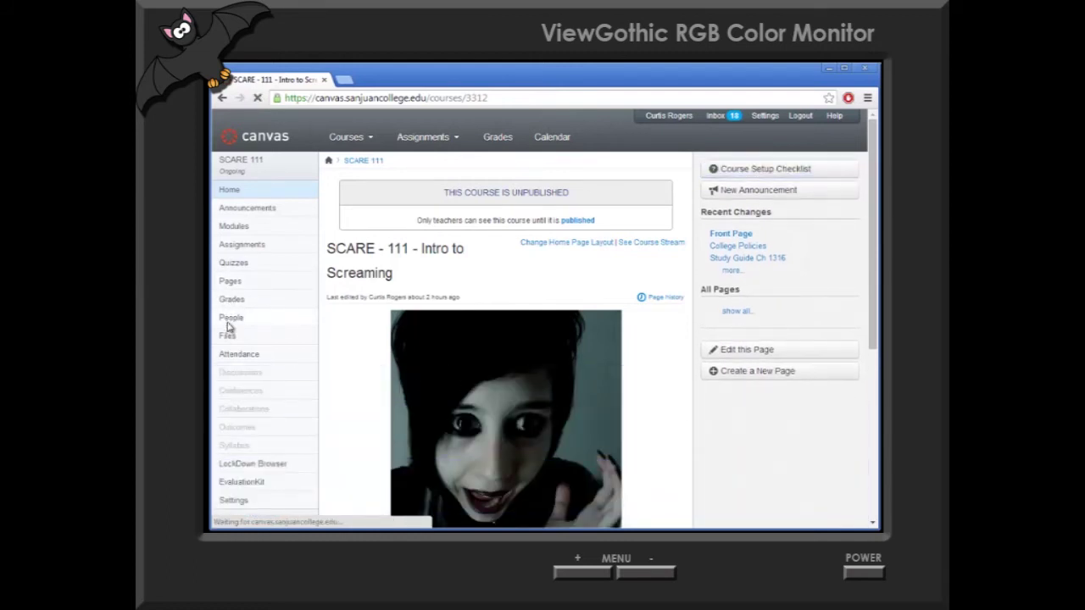
- Enroll the two students by pasting their copied login IDs into Add People
click(658, 184)
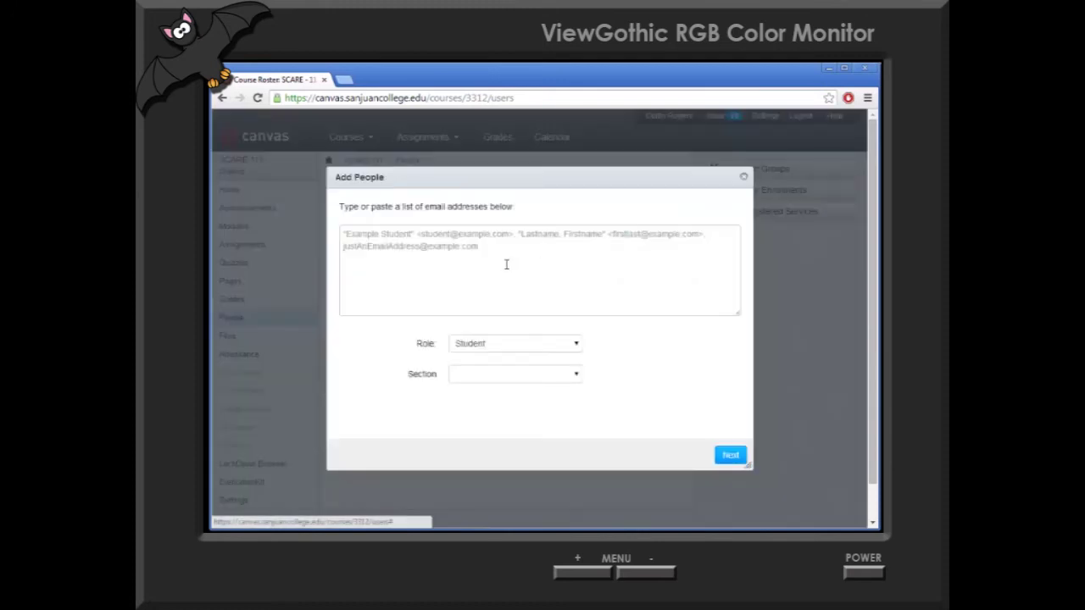
right_click(438, 276)
click(471, 347)
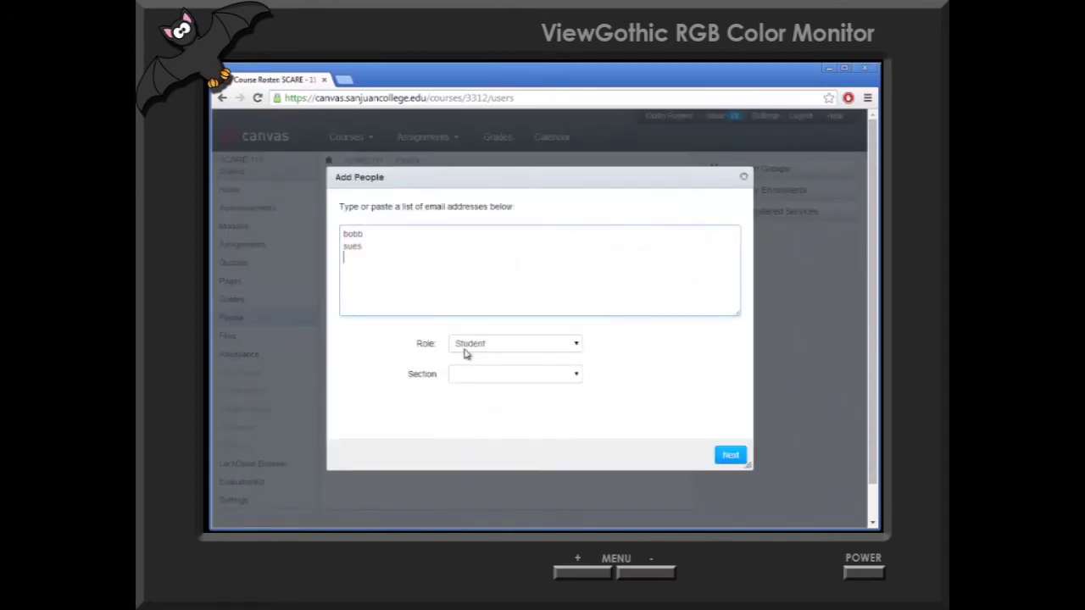
click(728, 457)
click(720, 457)
click(727, 456)
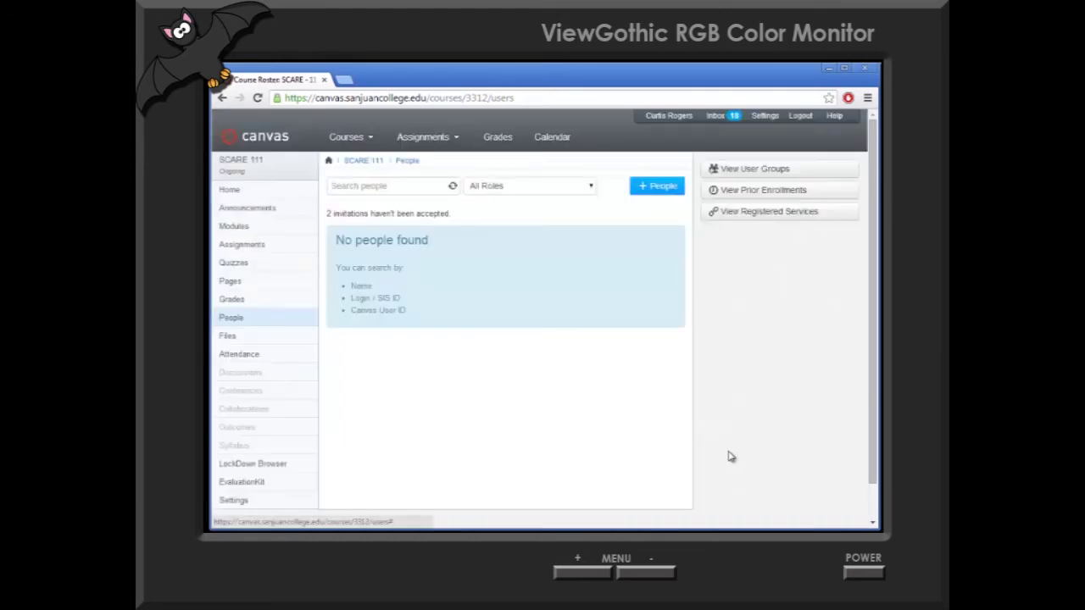
- Enroll the teacher by login ID with the Teacher role
click(664, 188)
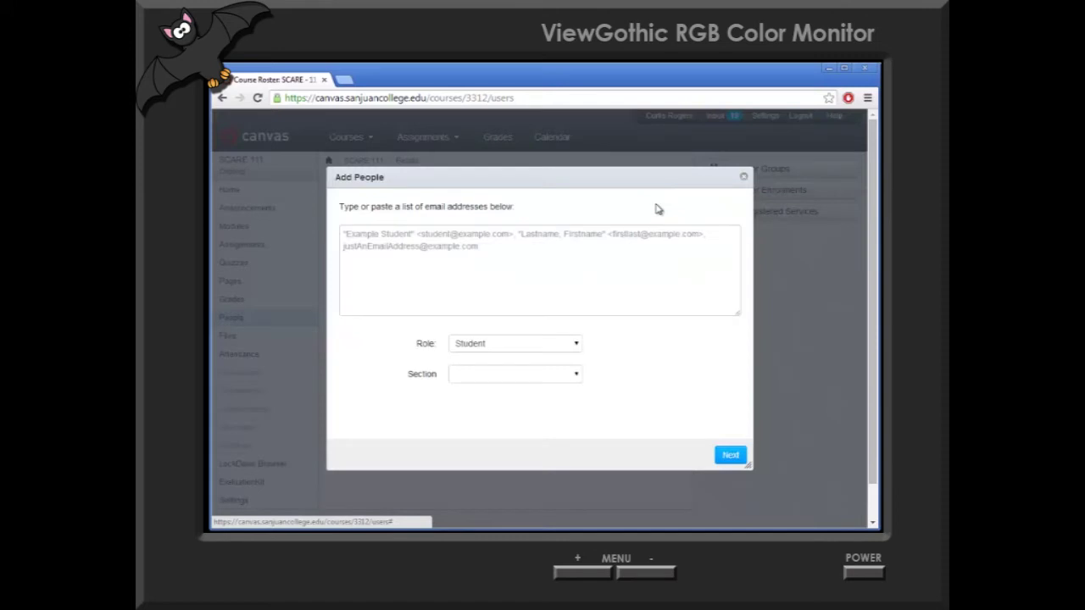
click(585, 259)
text(frankensteind)
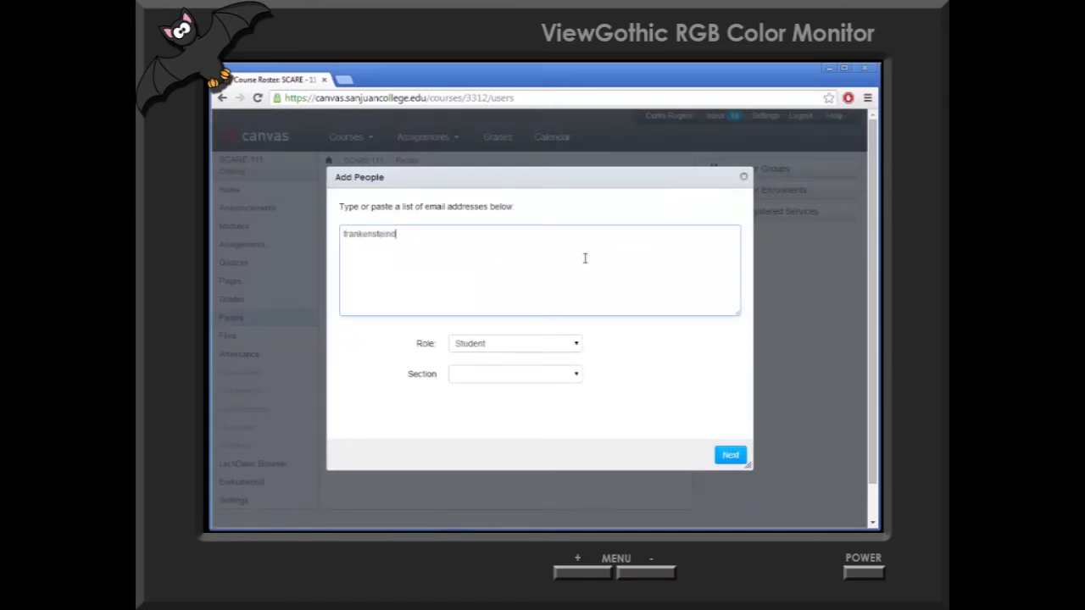
click(500, 343)
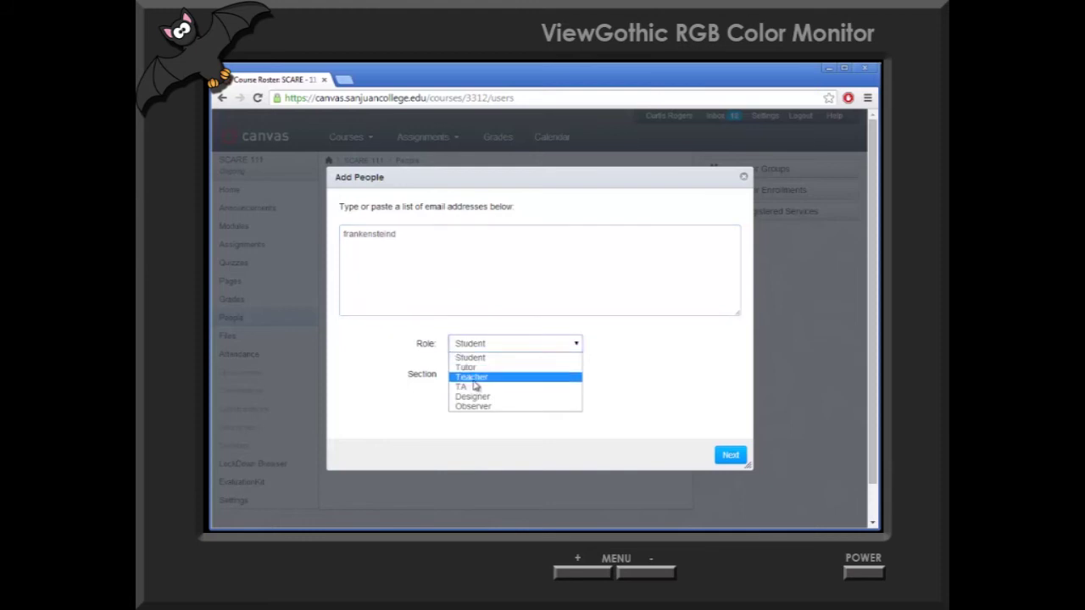
click(474, 378)
click(731, 458)
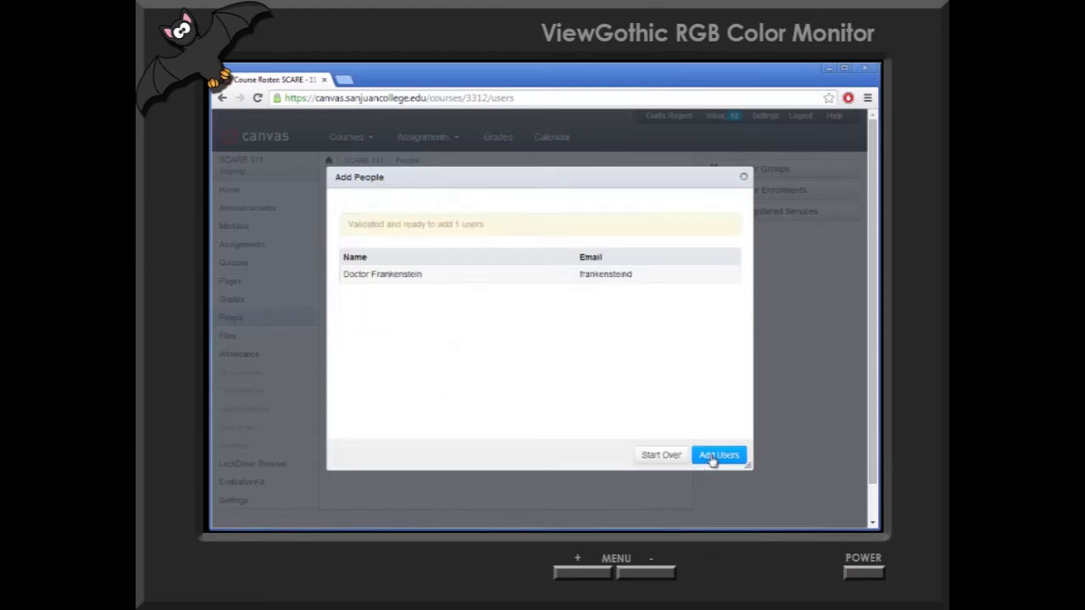
click(714, 458)
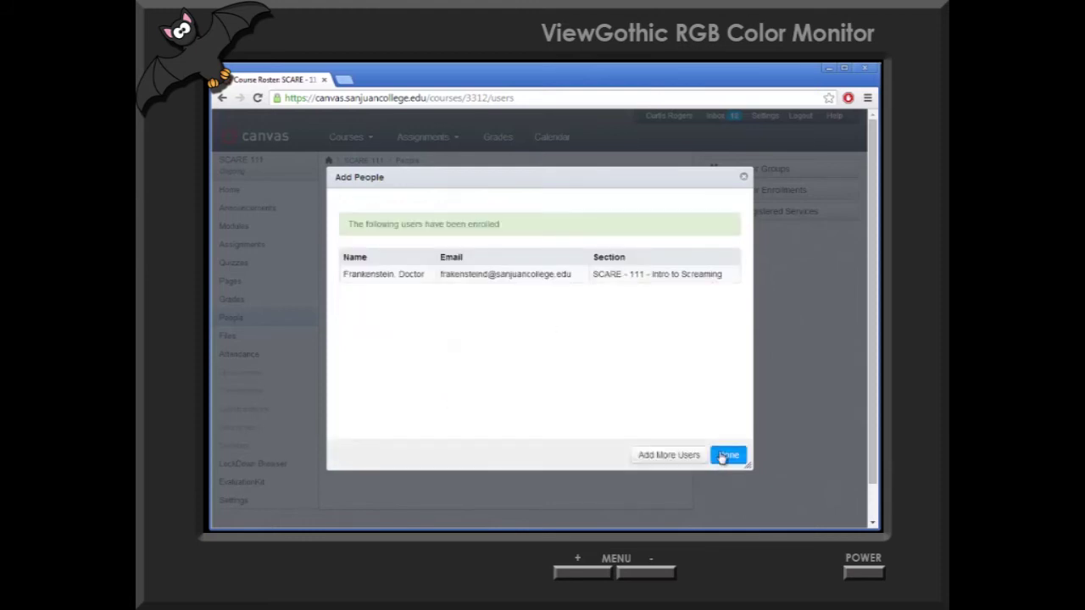
click(725, 455)
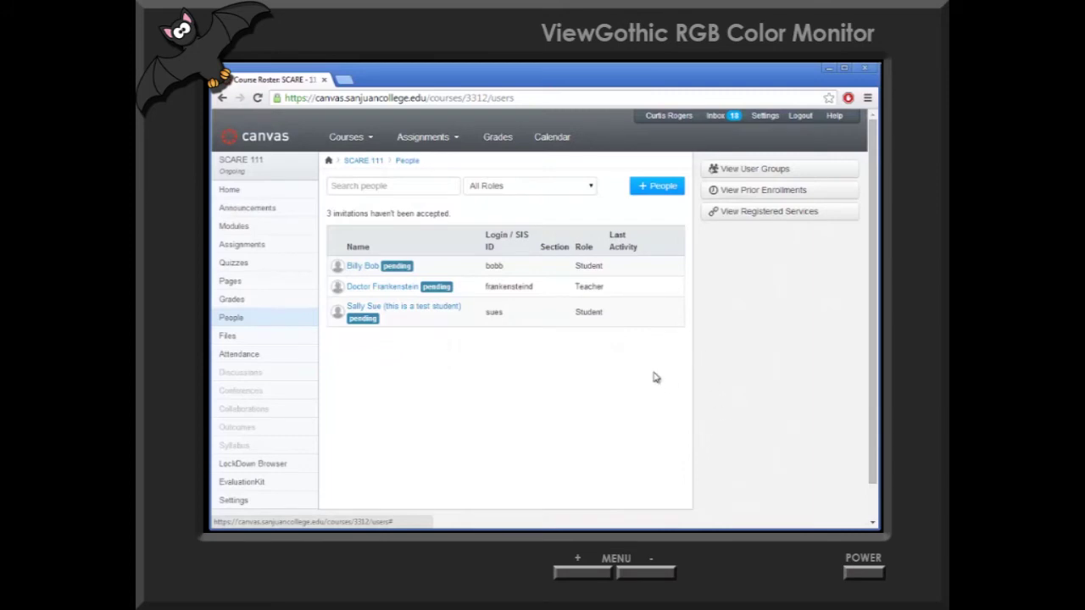
- Publish SCARE - 111 - Intro to Screaming from the course home page's Next Steps panel
click(234, 193)
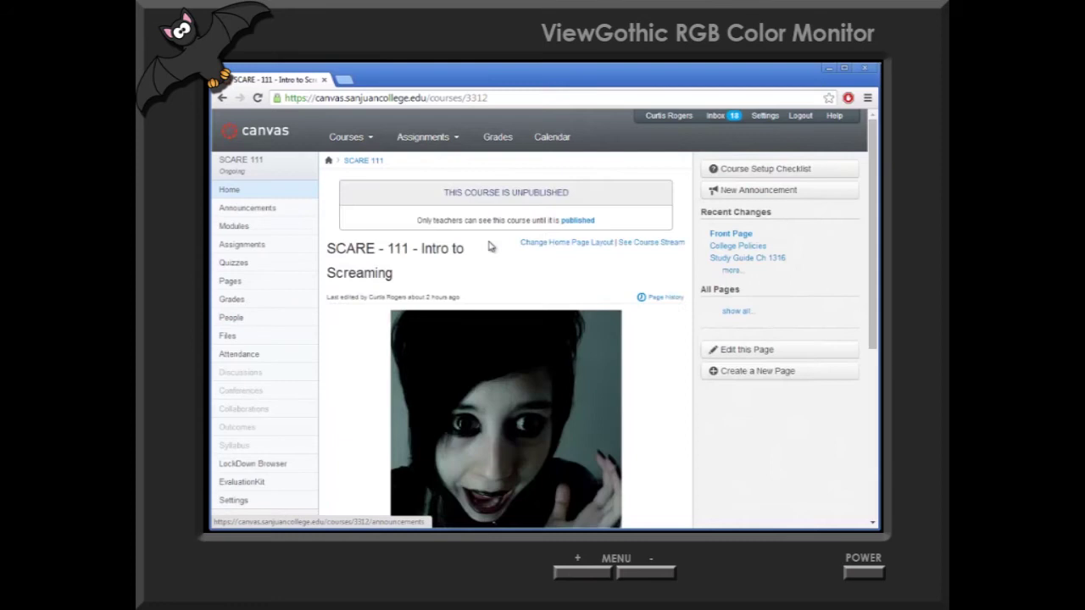
click(567, 223)
click(636, 447)
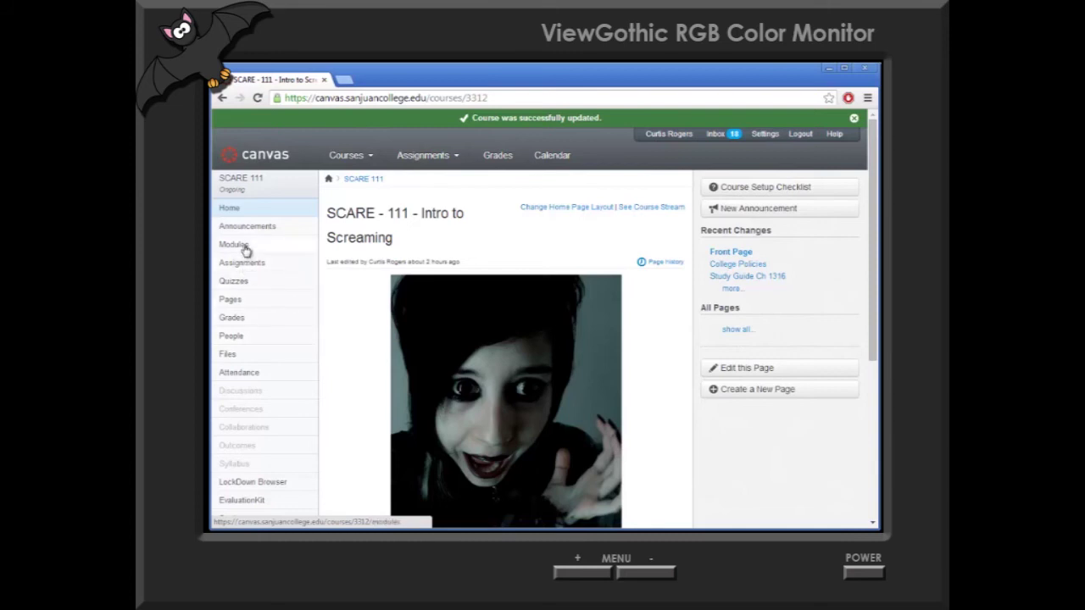
- Check the SCARE 111 gradebook to confirm the students' grades survived the restore
click(238, 318)
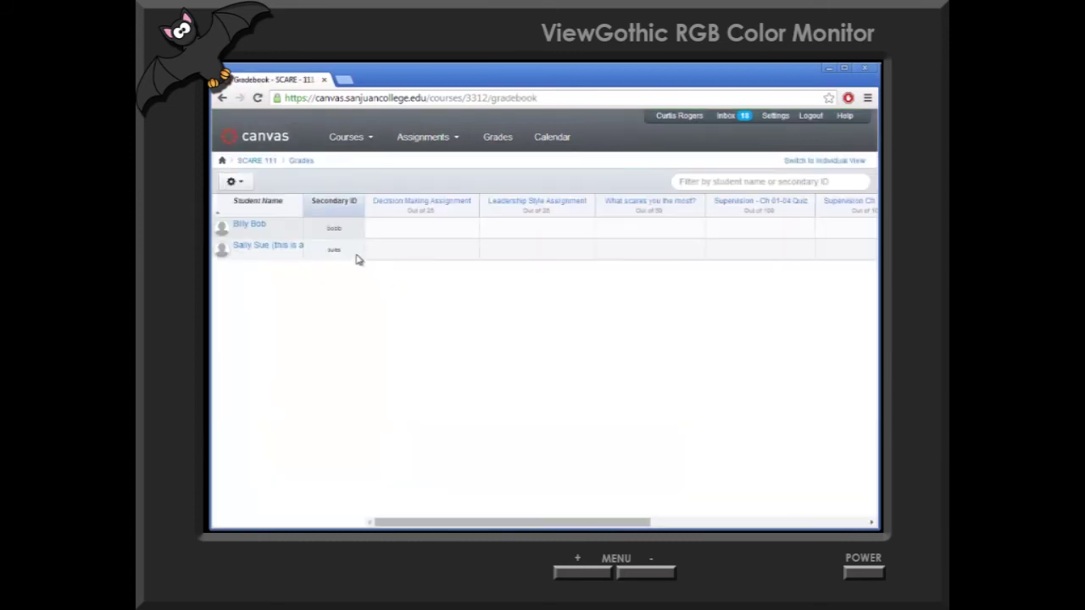
mouse_move(452, 525)
mouse_down()
mouse_move(477, 525)
mouse_move(451, 525)
mouse_up()
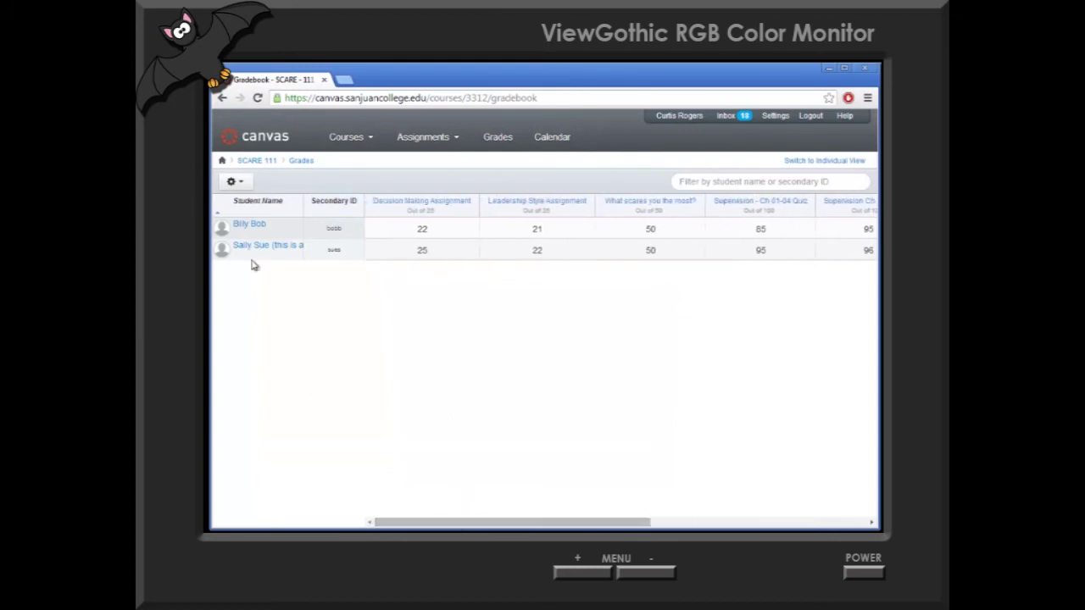
click(257, 161)
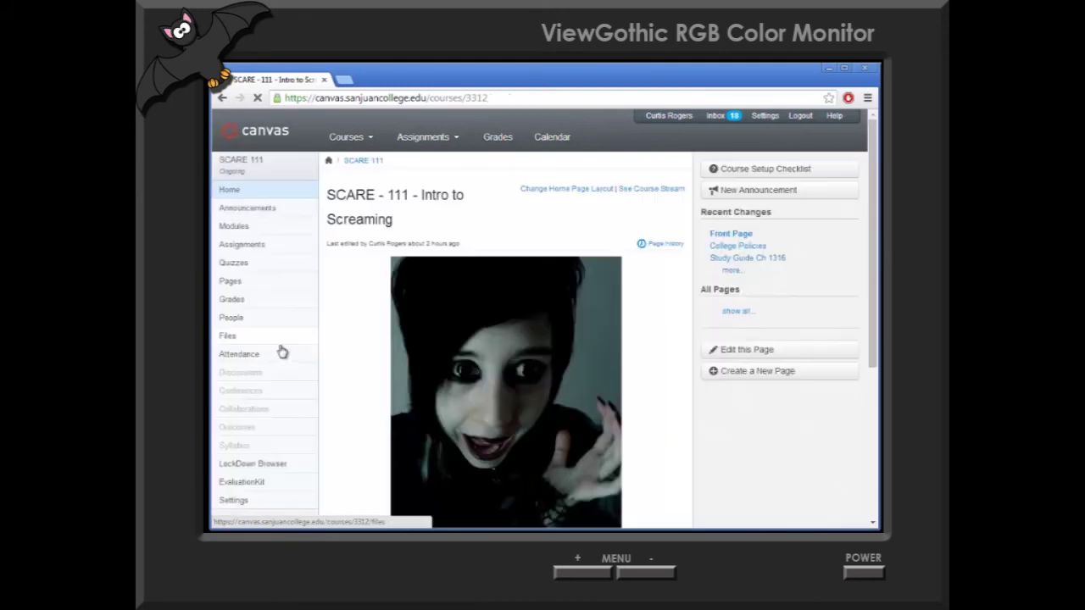
- From Modules, open the 50-point 'What scares you the most?' discussion and review its student replies
click(241, 231)
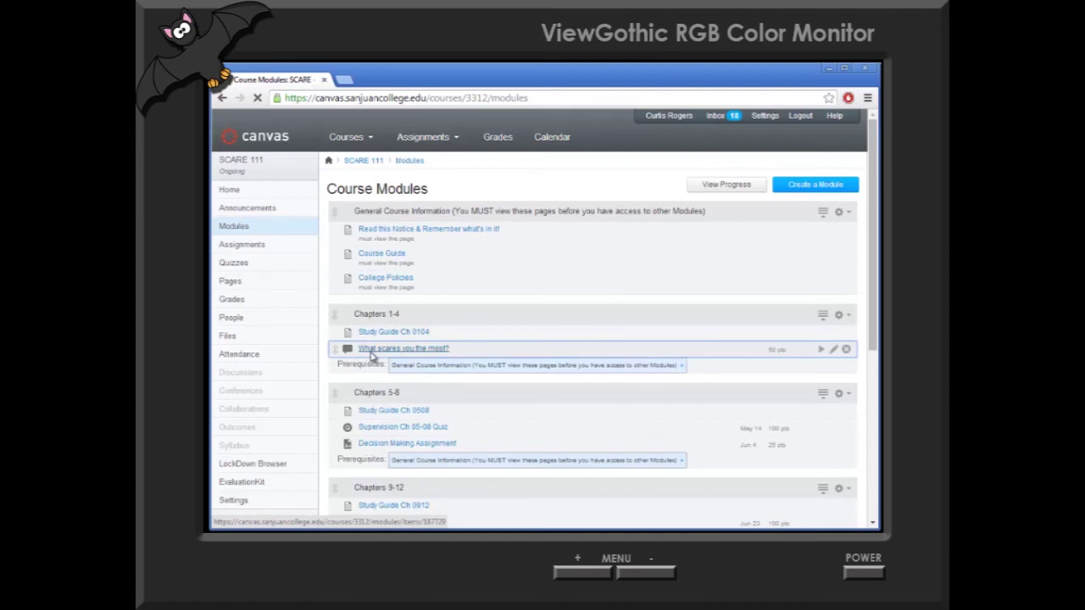
click(370, 354)
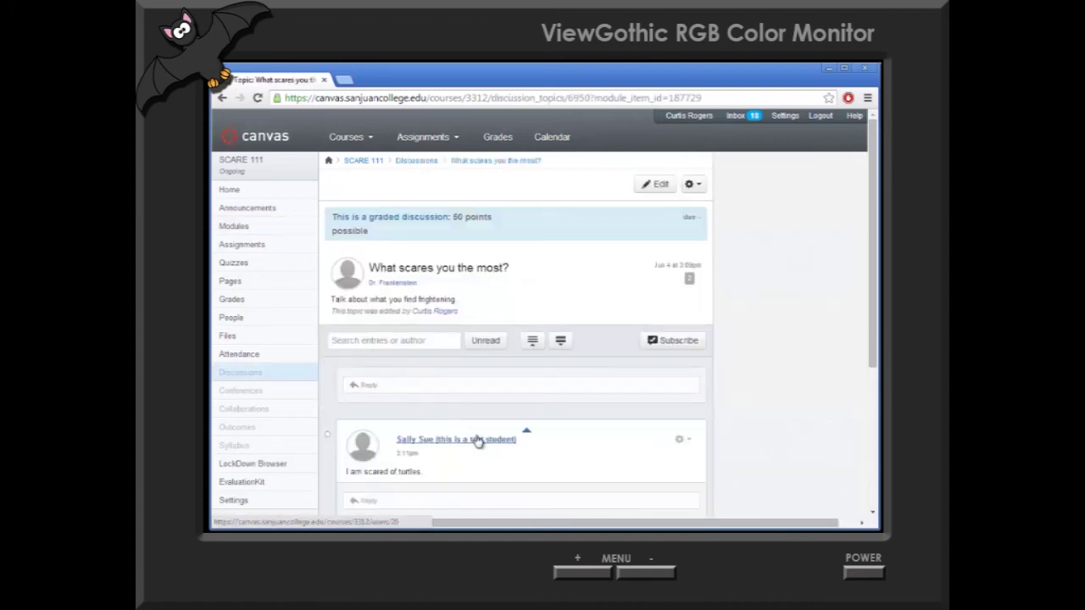
scroll(477, 442, down, 1)
scroll(419, 428, down, 1)
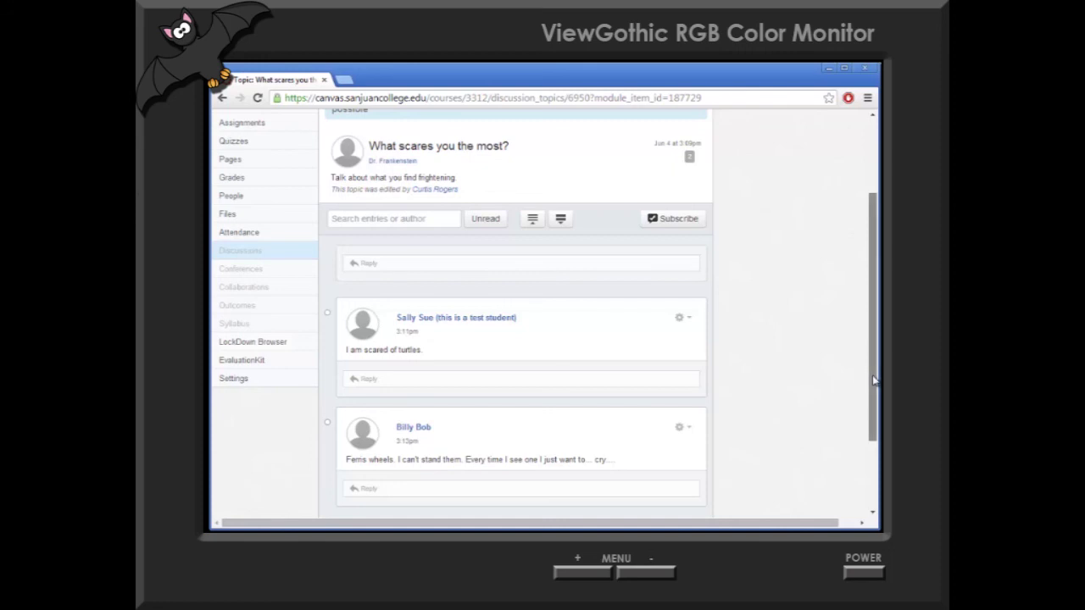
drag(874, 381, 858, 312)
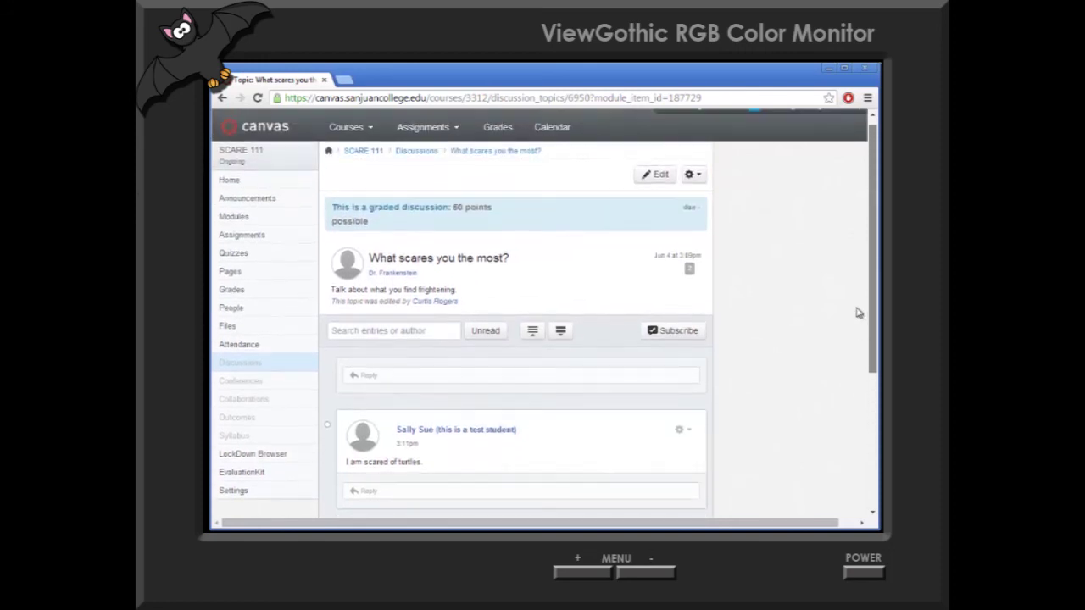